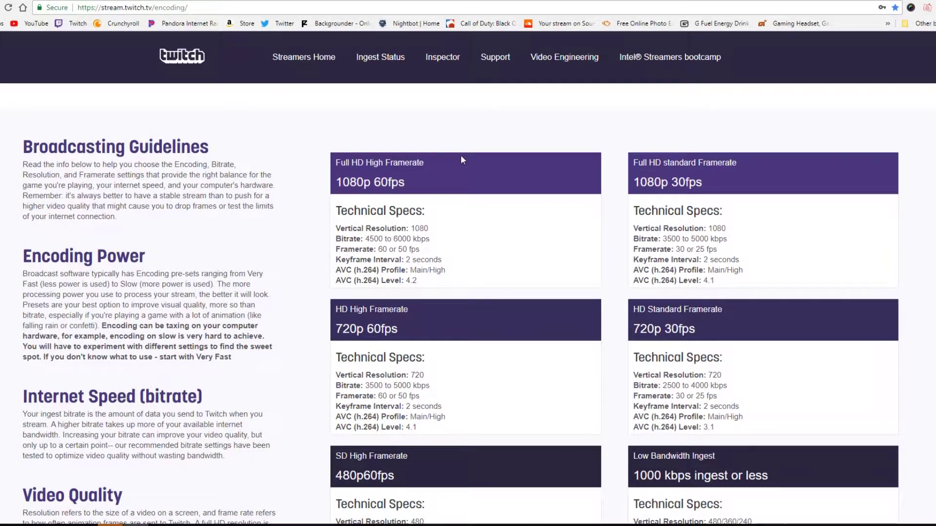
Review Twitch's broadcasting guidelines, from the 1080p 60fps specs down to the Low Bandwidth Ingest specs.
triple_click(399, 179)
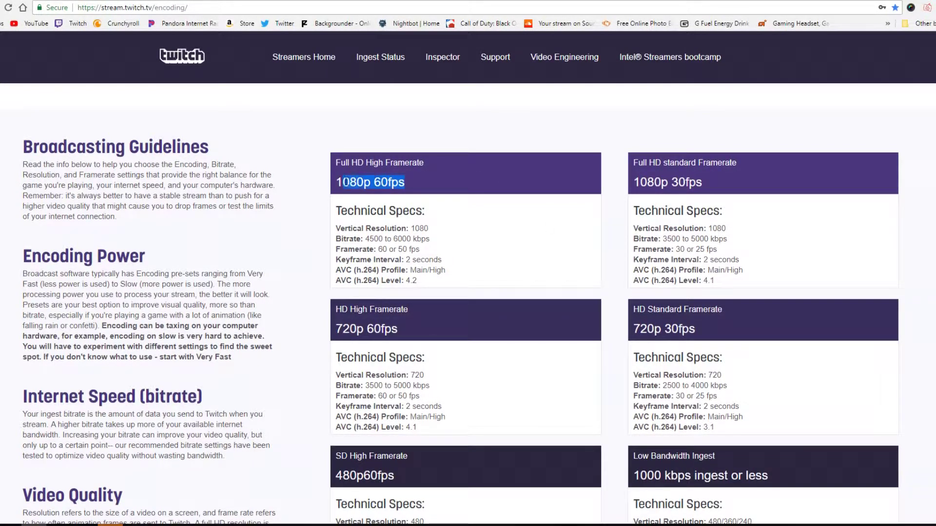
click(433, 222)
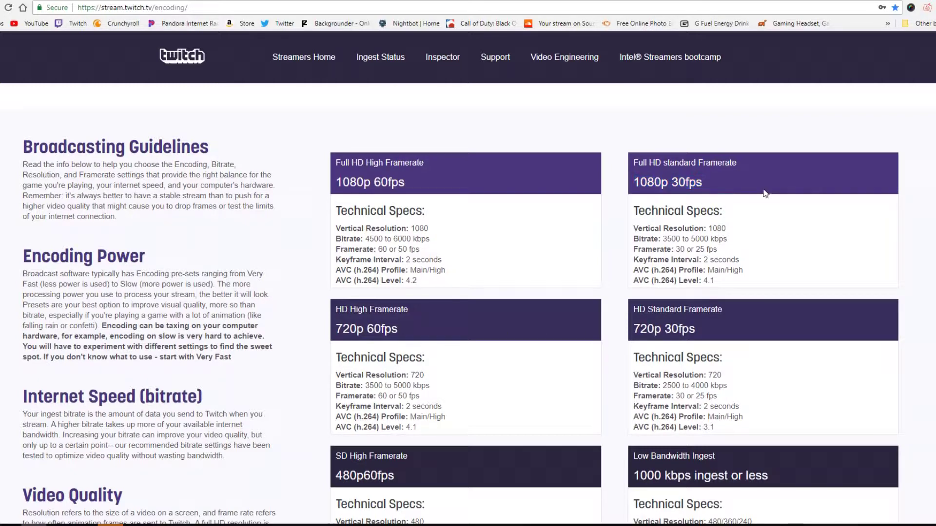
scroll(716, 403, down, 2)
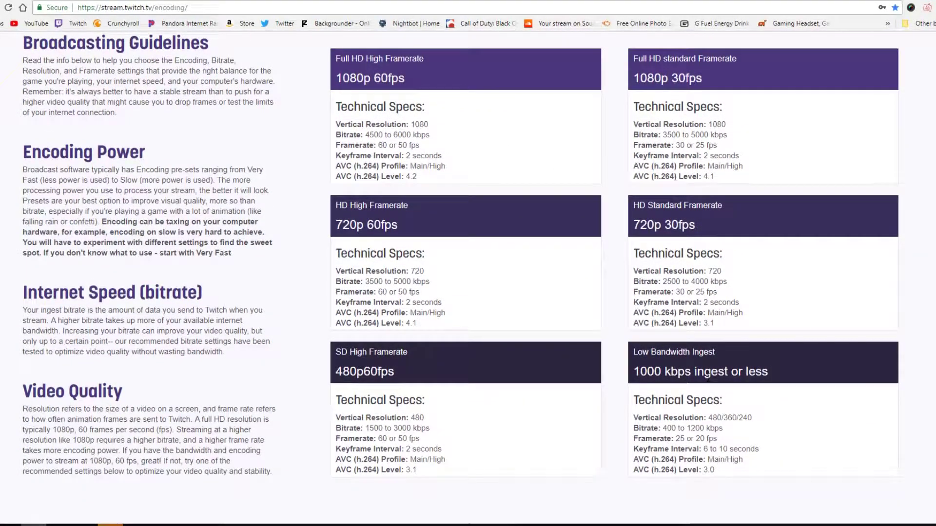
triple_click(759, 348)
click(760, 348)
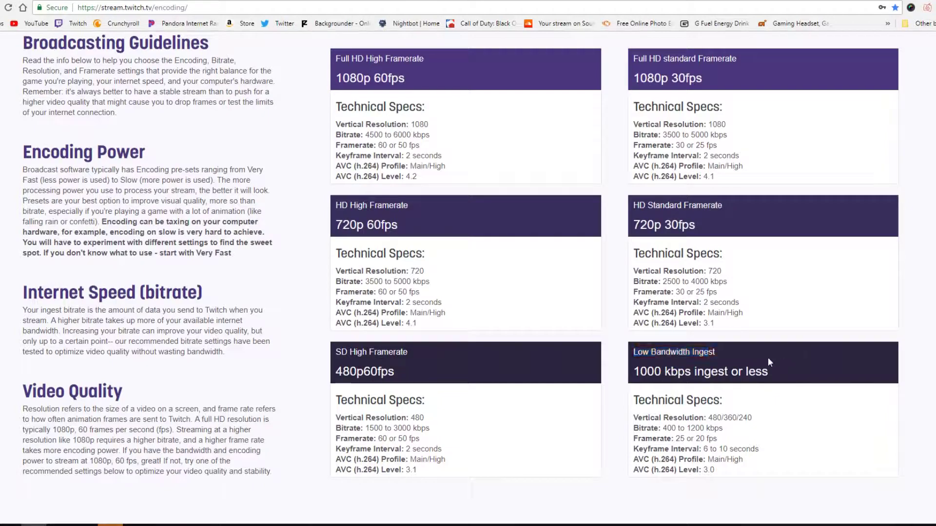
drag(760, 462, 762, 419)
click(768, 419)
scroll(589, 281, up, 2)
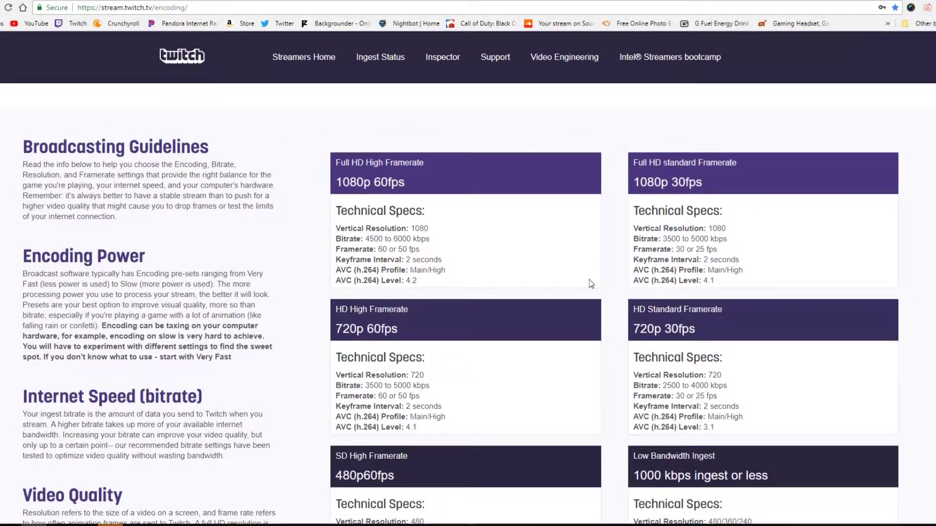
Compare the recommended technical specs for 720p 30fps and 1080p 60fps streaming.
drag(714, 326, 633, 335)
click(703, 326)
drag(409, 182, 336, 184)
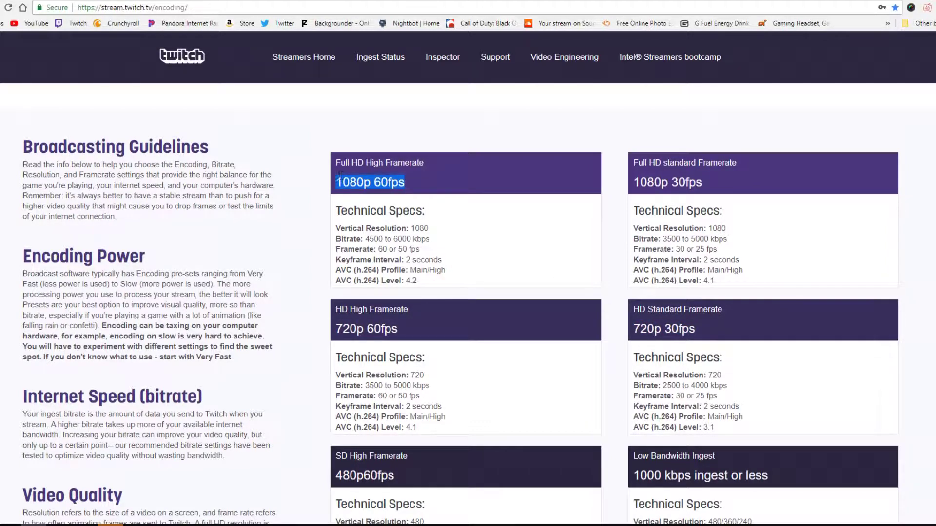
click(413, 179)
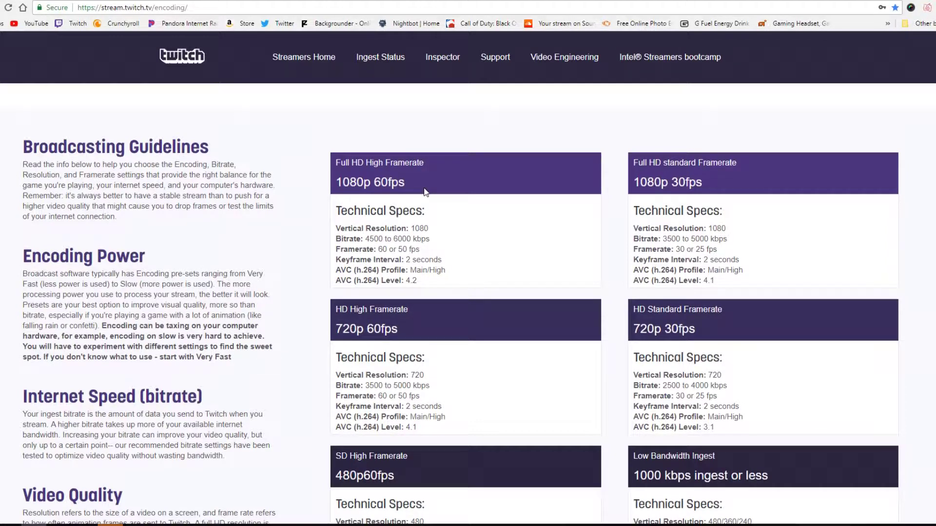
drag(700, 333, 629, 331)
click(704, 326)
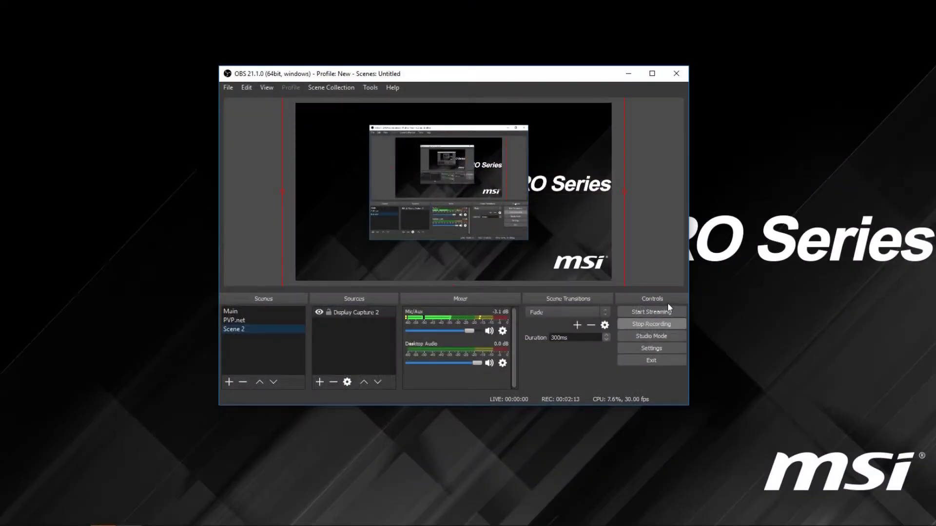
click(664, 353)
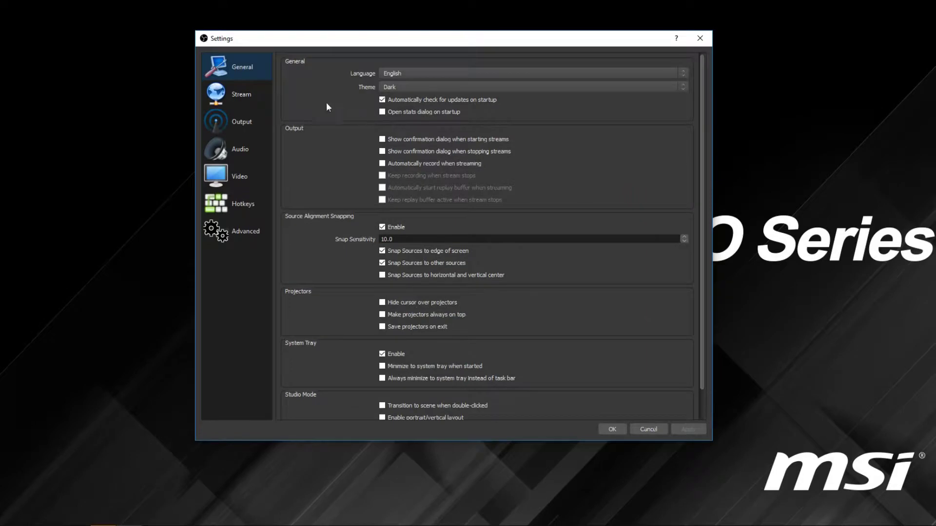
click(238, 91)
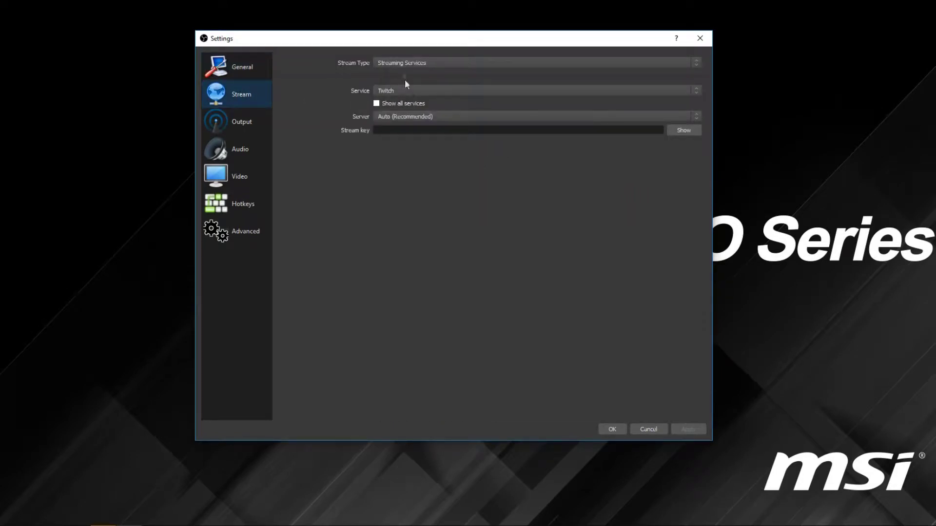
click(388, 92)
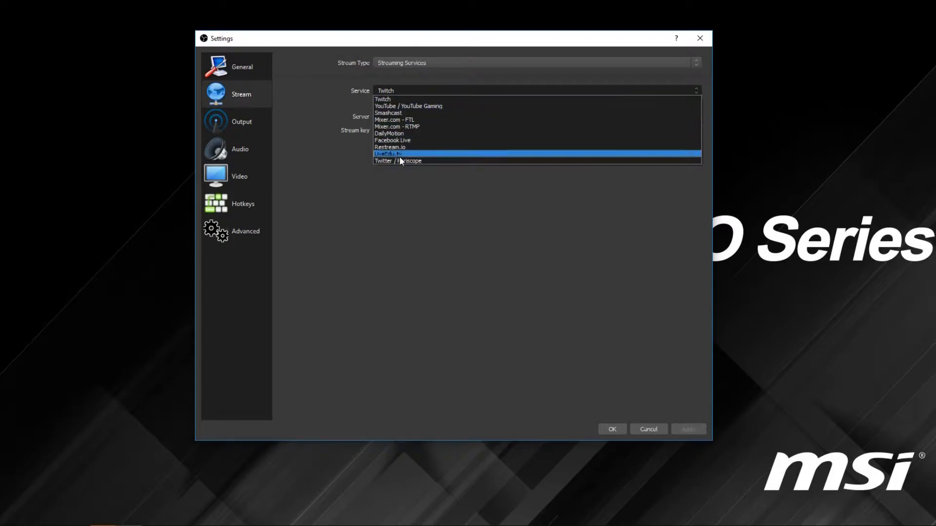
click(412, 99)
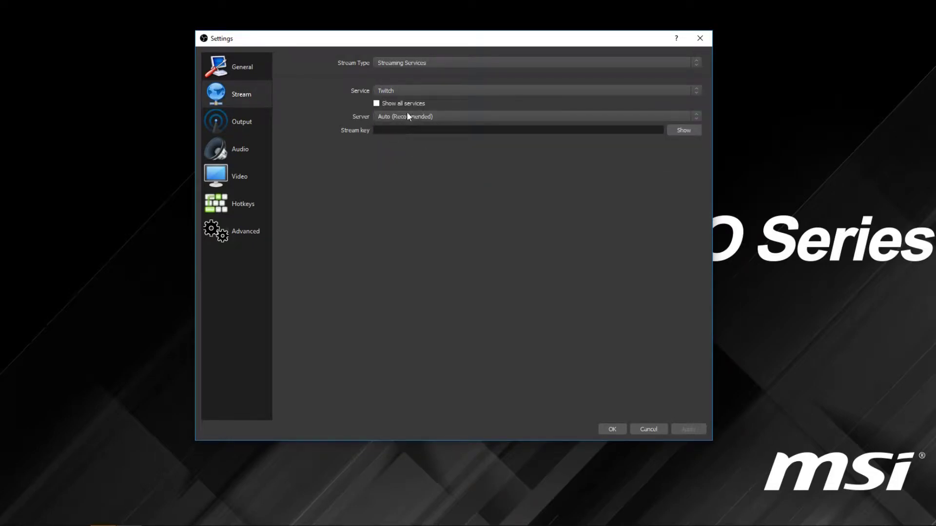
click(653, 429)
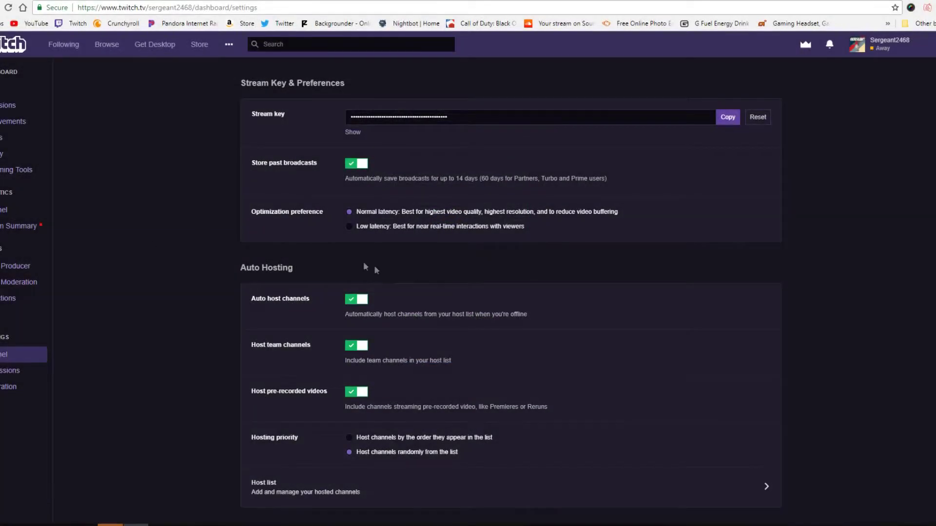
Switch to Twitch, open the channel settings of the dashboard and copy the stream key.
click(891, 48)
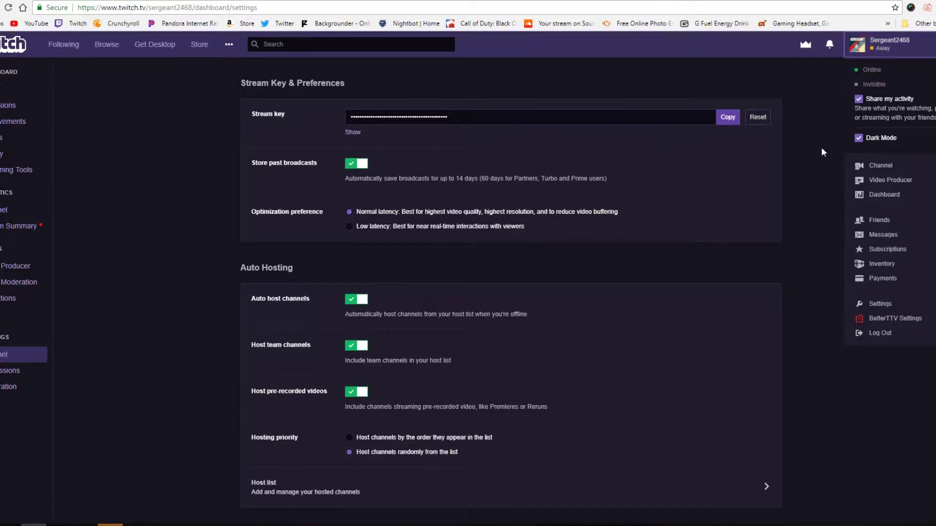
click(865, 195)
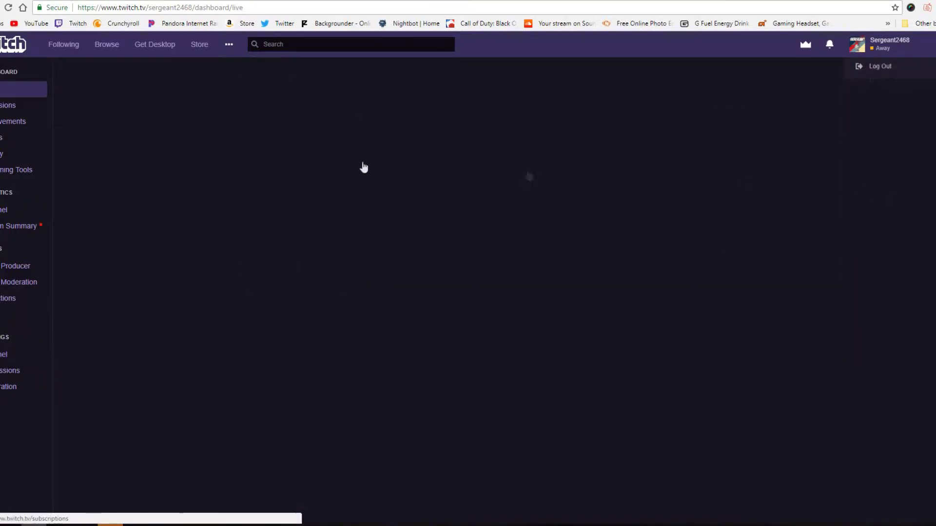
click(12, 355)
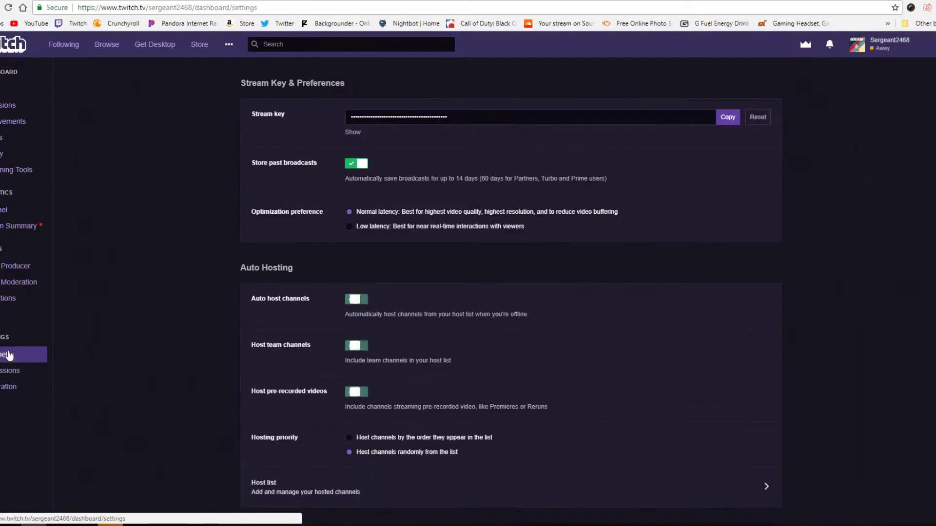
click(736, 119)
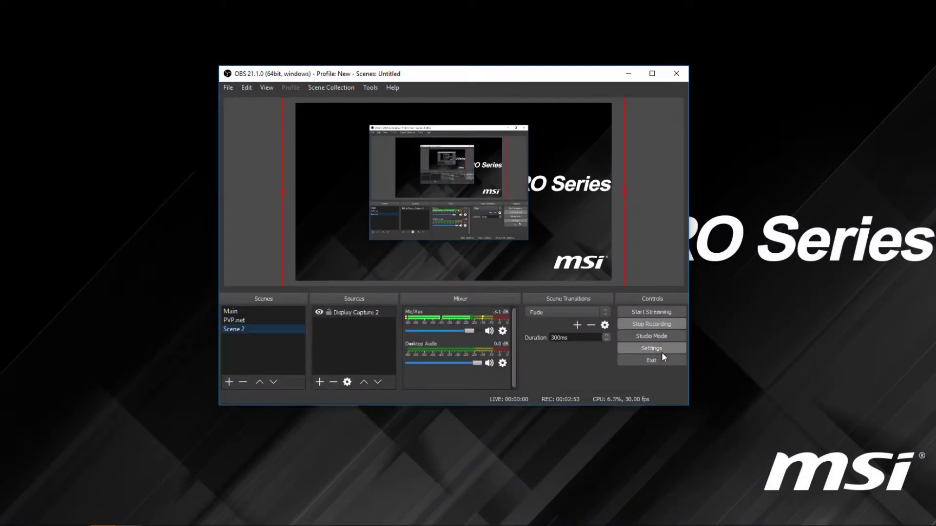
Switch to OBS and paste the Twitch stream key into the stream settings.
click(661, 352)
click(242, 95)
click(483, 131)
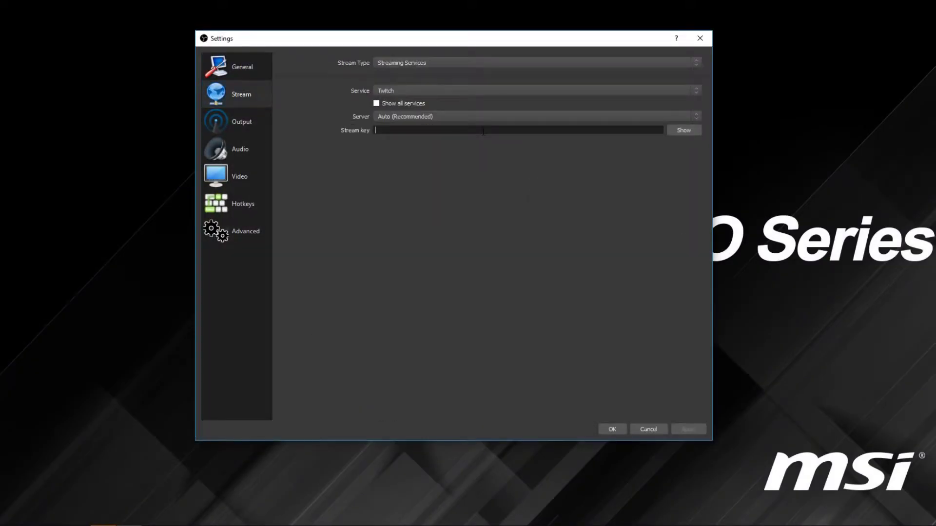
key(ctrl+v)
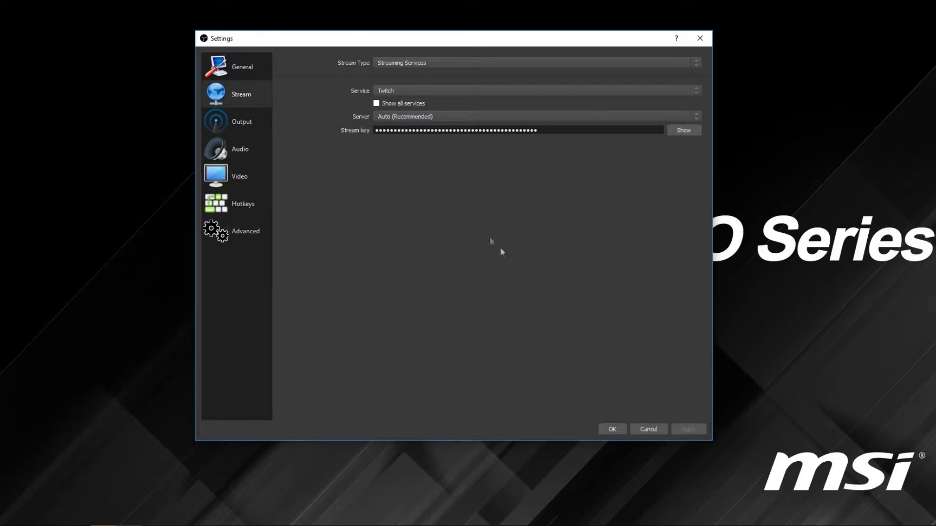
In the streaming output settings, set the keyframe interval to 2 seconds and the profile to main.
click(225, 125)
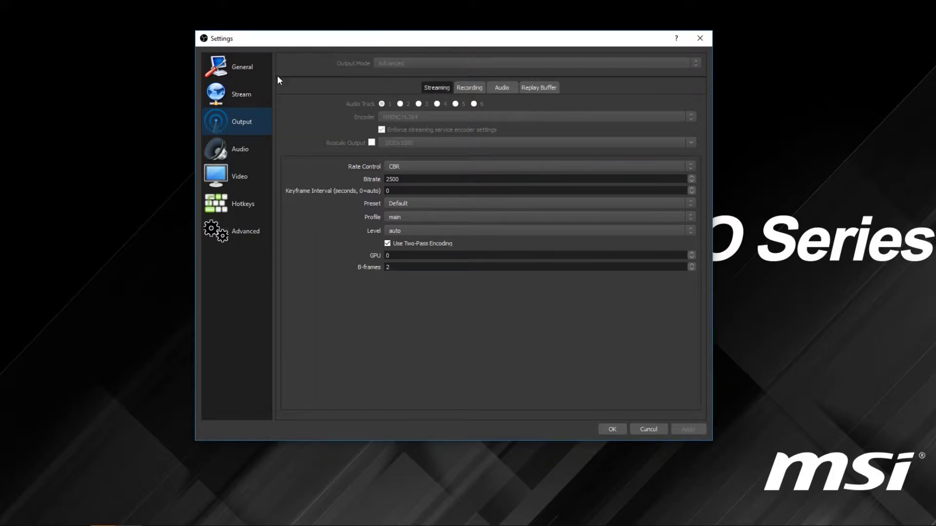
click(471, 88)
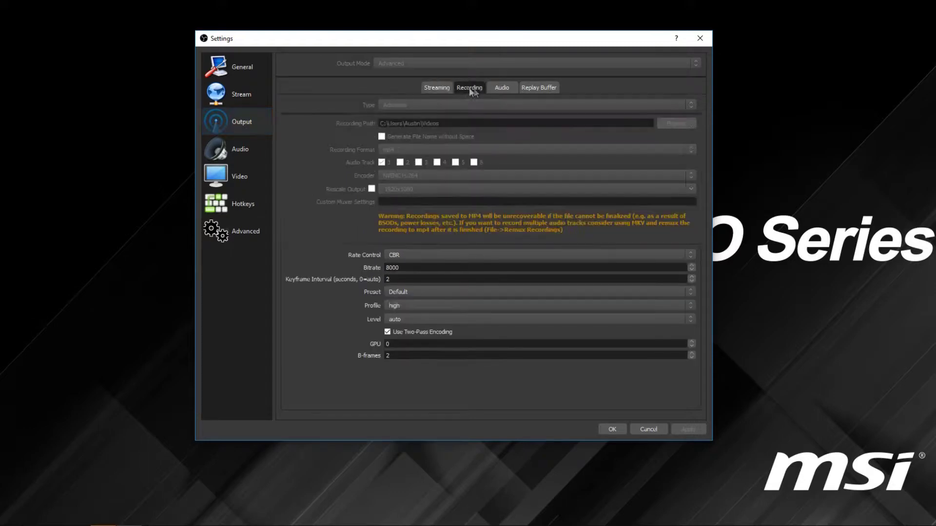
click(436, 85)
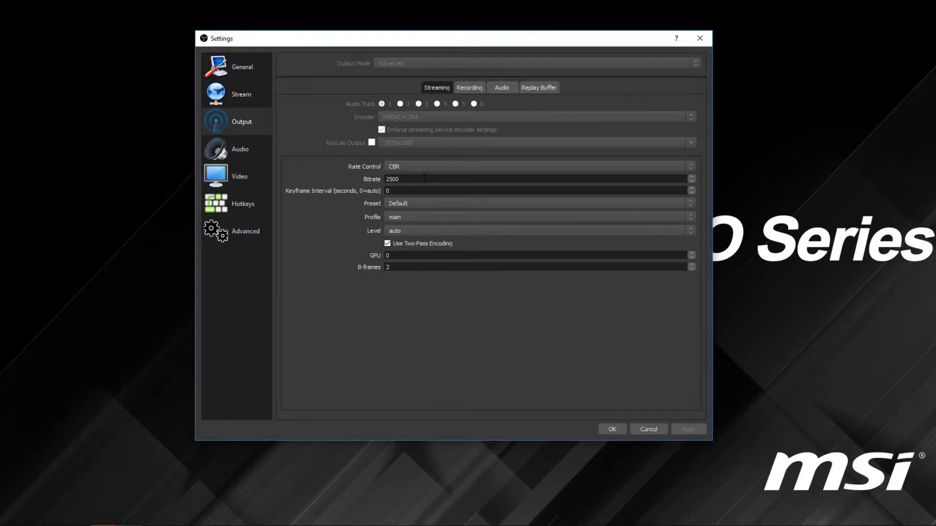
click(935, 79)
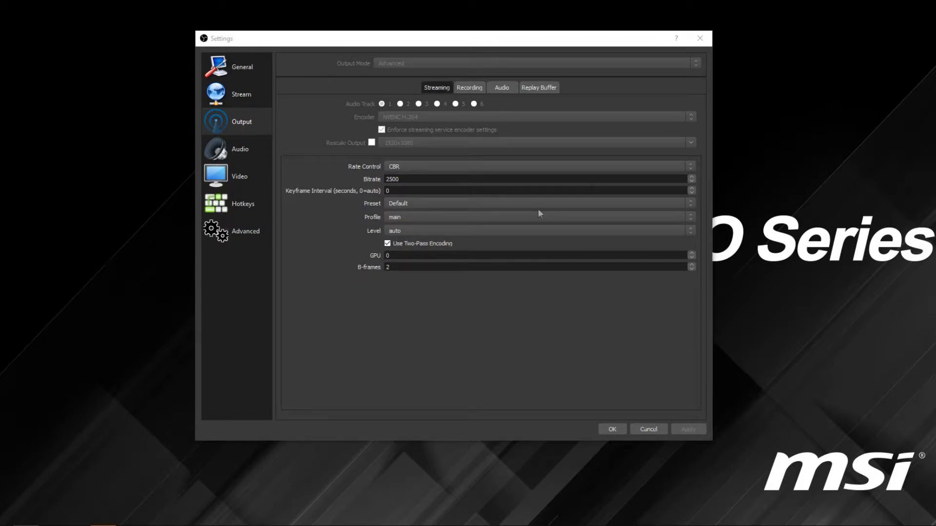
double_click(411, 179)
click(411, 179)
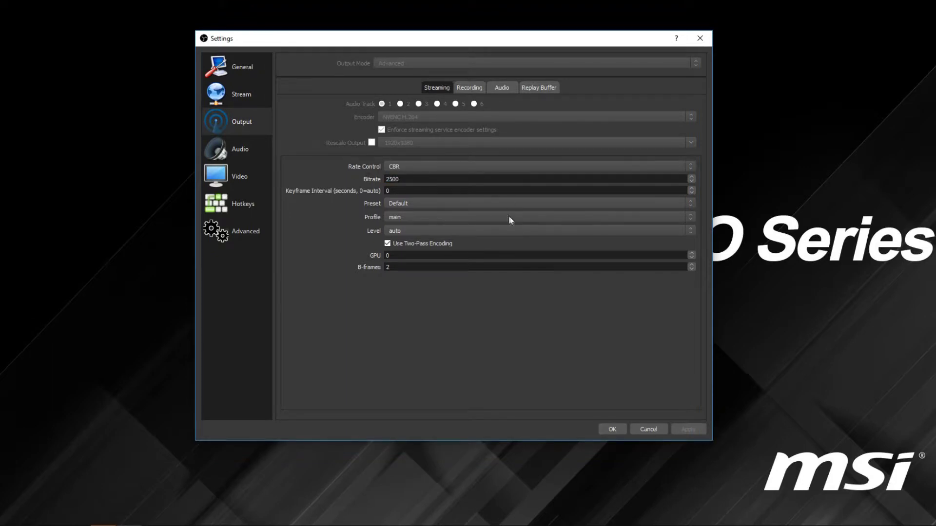
double_click(388, 190)
text(1)
click(402, 217)
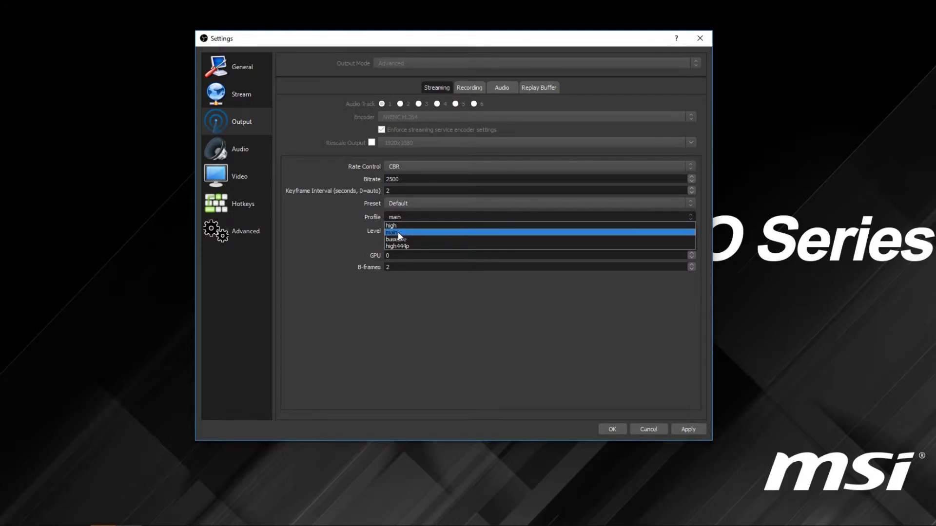
click(397, 232)
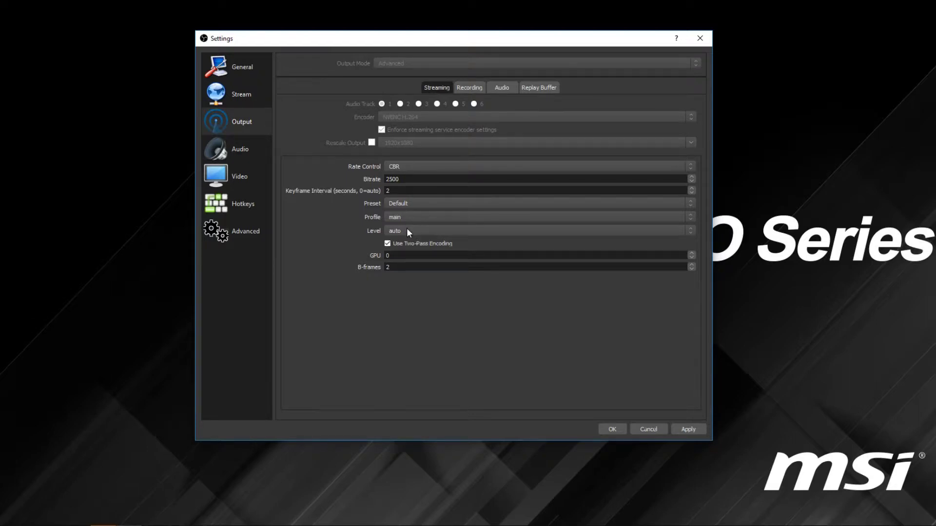
Set the level of the streaming encoder to 3.1.
click(408, 231)
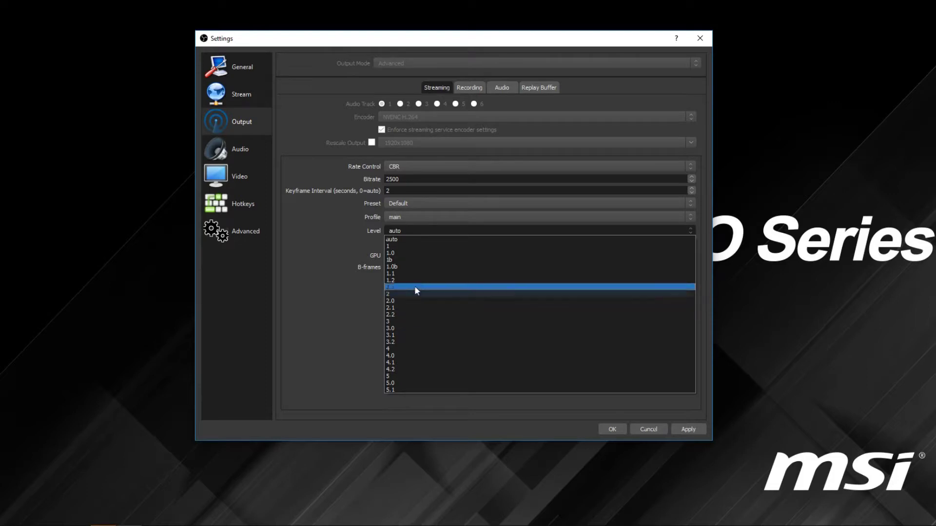
click(390, 334)
click(408, 232)
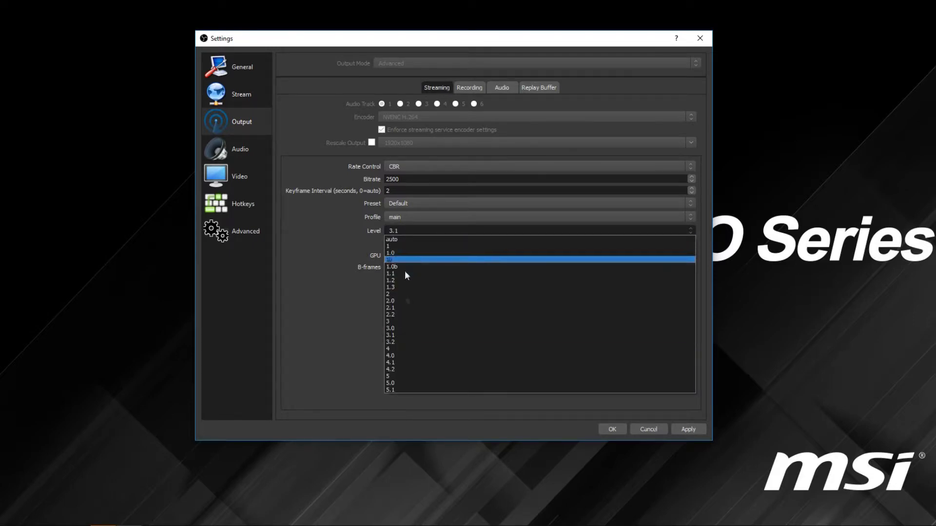
click(404, 336)
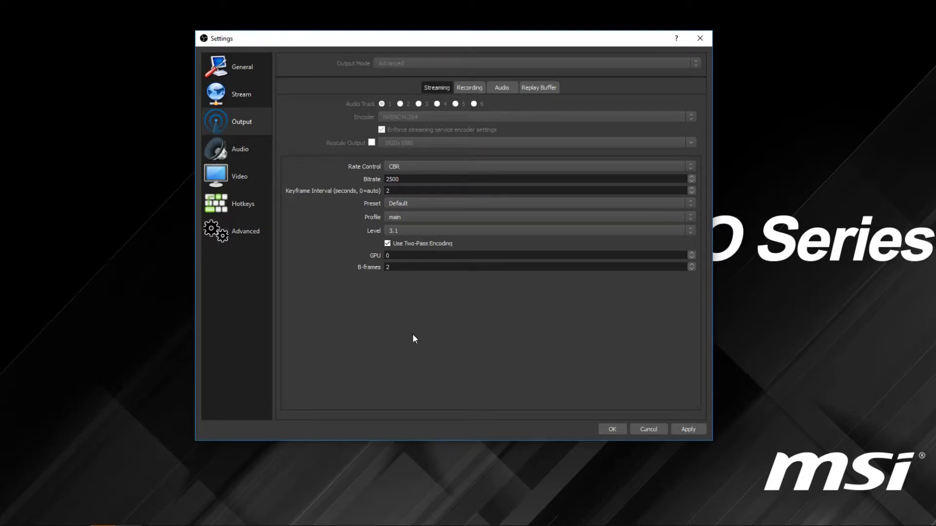
click(408, 244)
Choose 44.1khz as the sample rate in the audio settings.
click(239, 149)
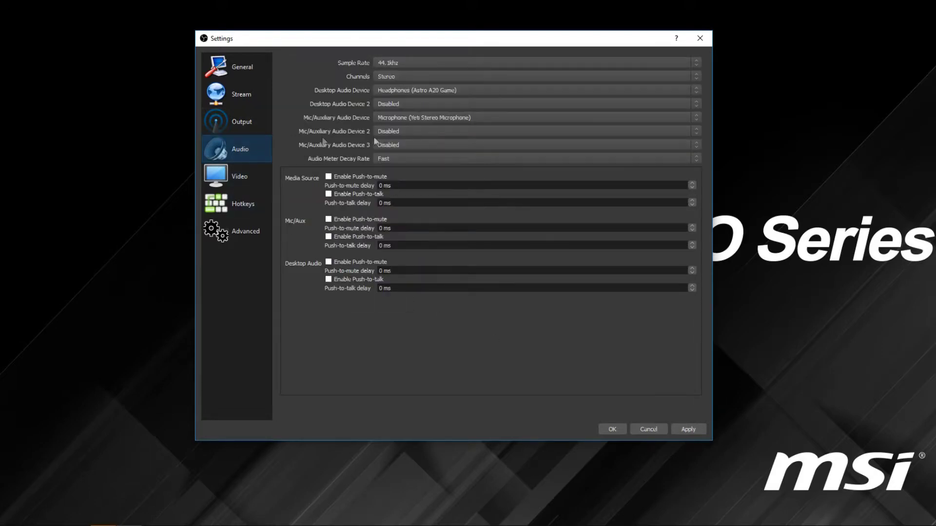
click(414, 62)
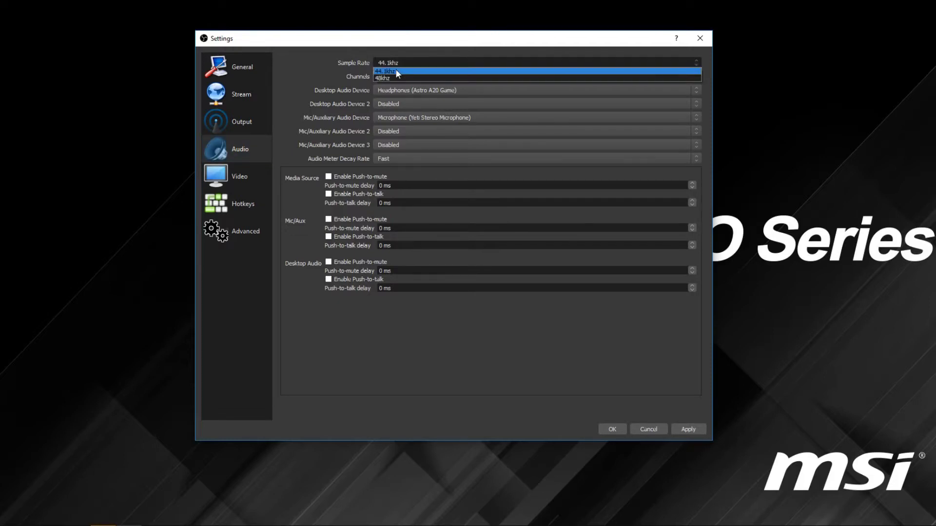
click(399, 72)
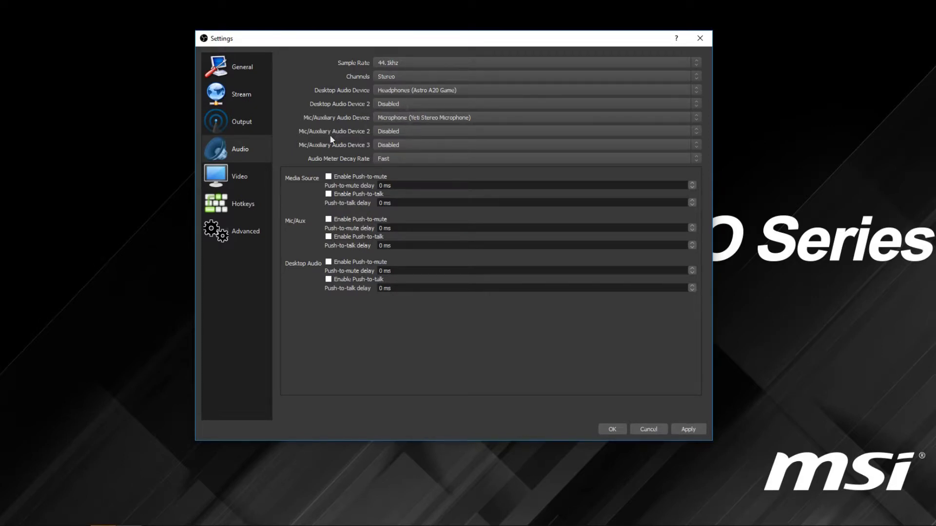
Examine the video, hotkey and advanced settings.
click(240, 178)
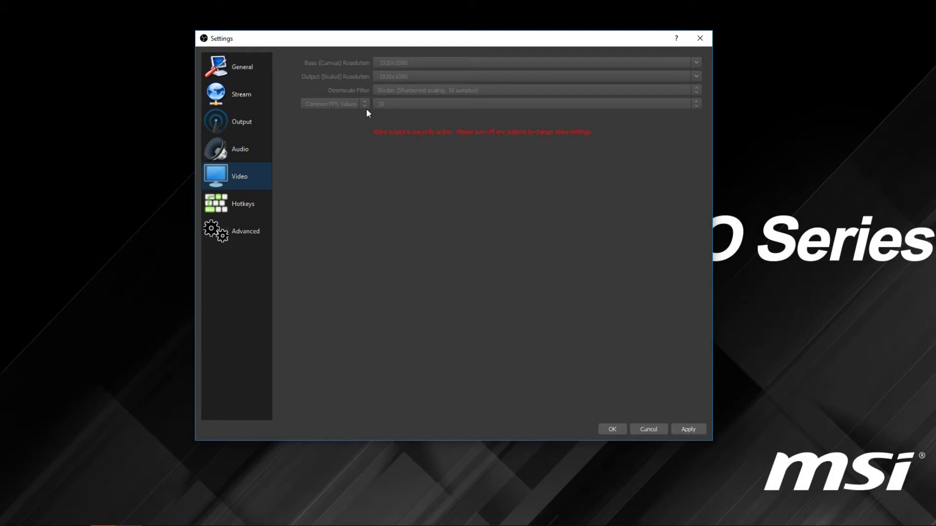
click(243, 204)
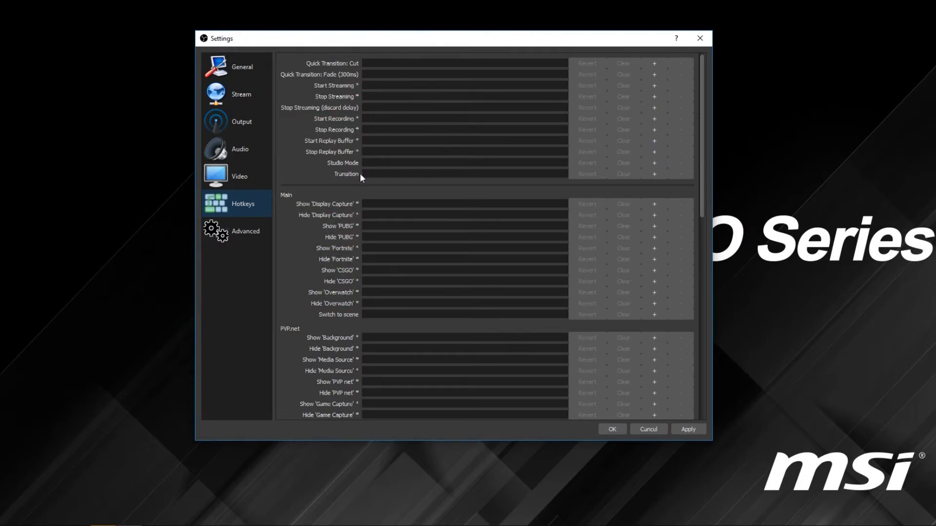
click(244, 235)
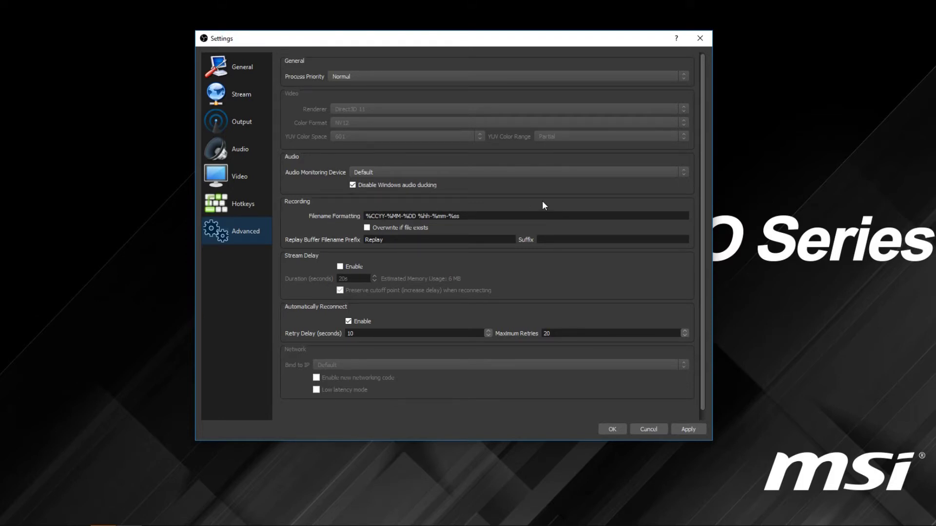
Look over the advanced and general settings, and close the settings window by cancelling.
scroll(458, 283, down, 1)
scroll(488, 271, up, 1)
click(245, 66)
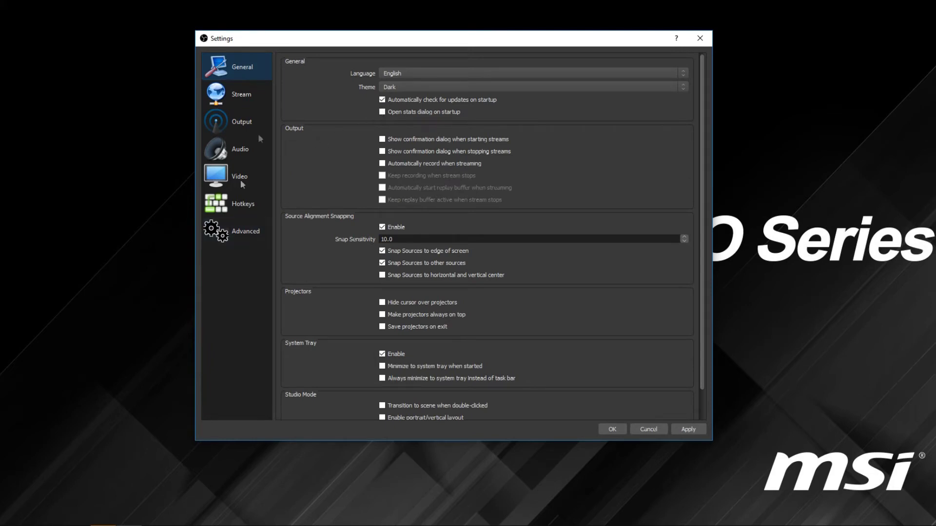
click(644, 429)
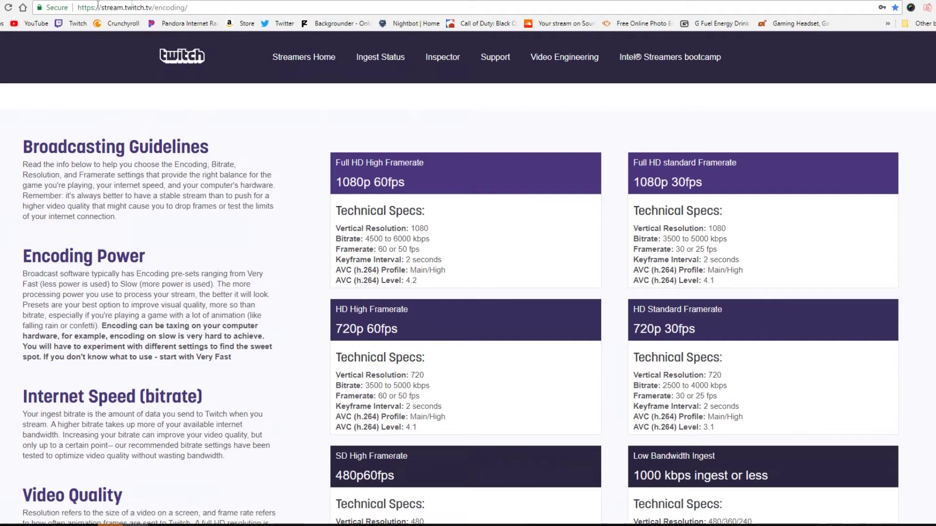
Switch to Twitch's broadcasting guidelines in the browser and review the recommended bitrate for 720p 30fps.
scroll(523, 307, down, 4)
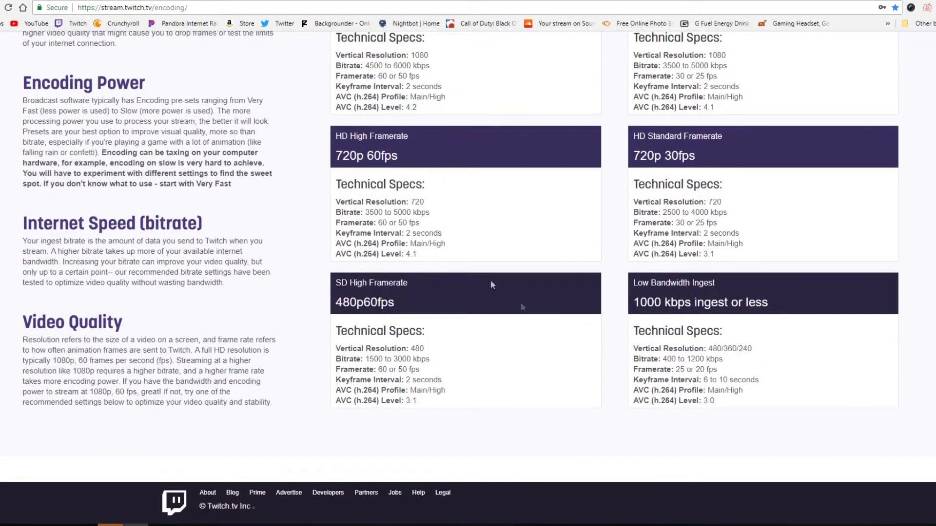
scroll(522, 307, up, 2)
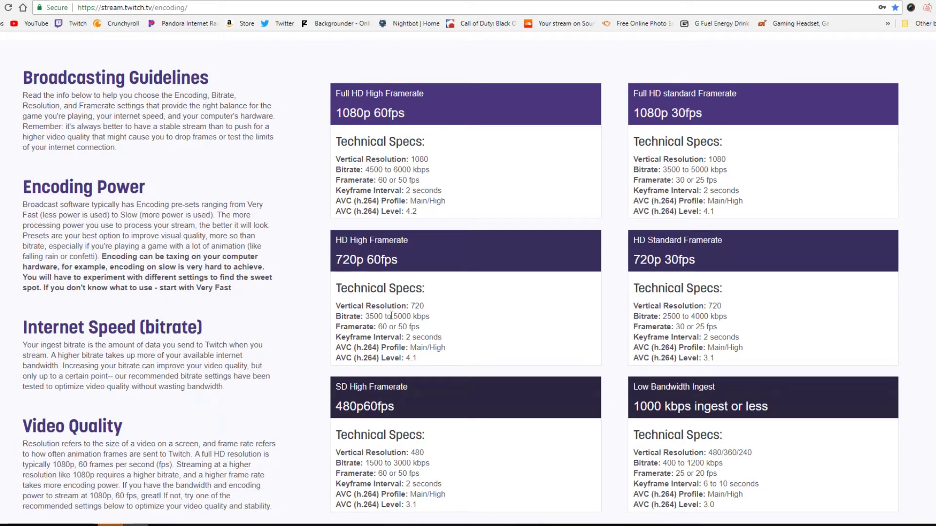
drag(709, 317, 663, 316)
click(728, 314)
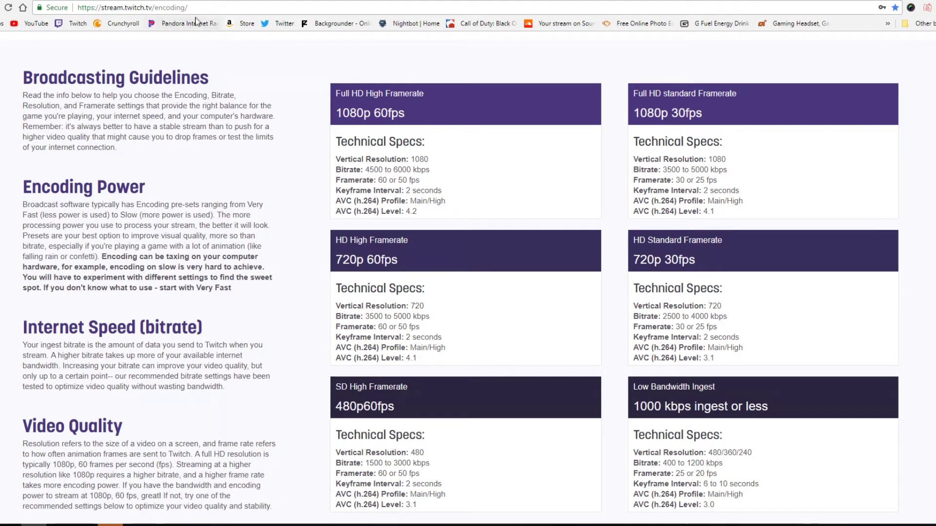
Search the web for "speed test" in a new browser tab.
key(ctrl+t)
text(speed test)
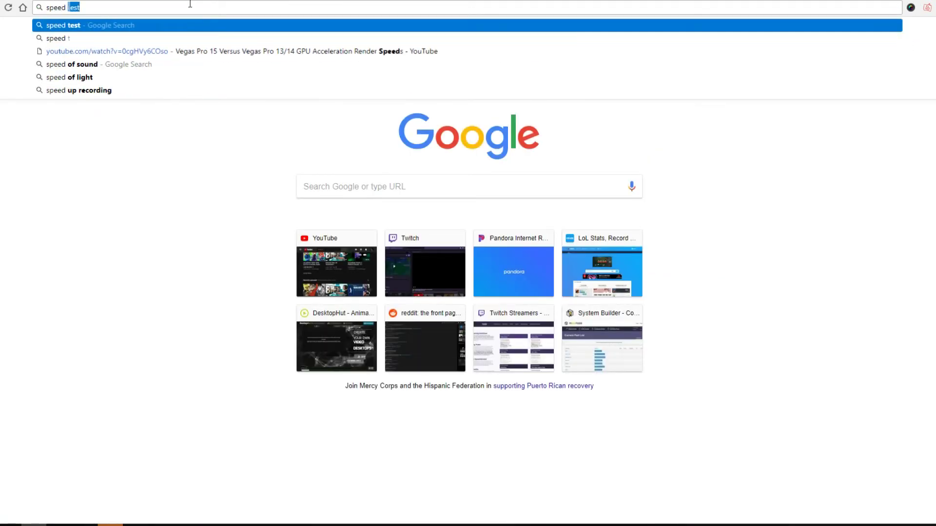
key(Return)
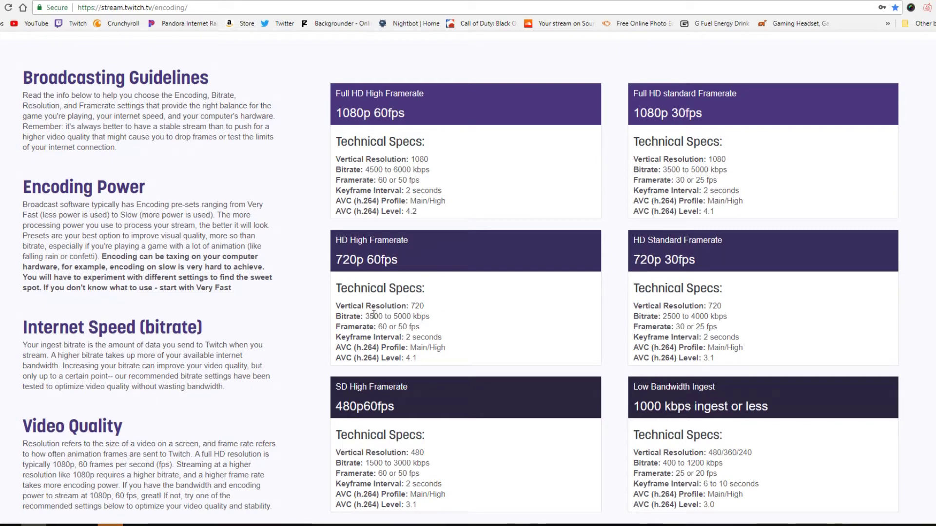
On Twitch's broadcasting guidelines page, review the 720p 60fps bitrate range and the 720p 30fps option.
drag(373, 316, 451, 319)
click(442, 321)
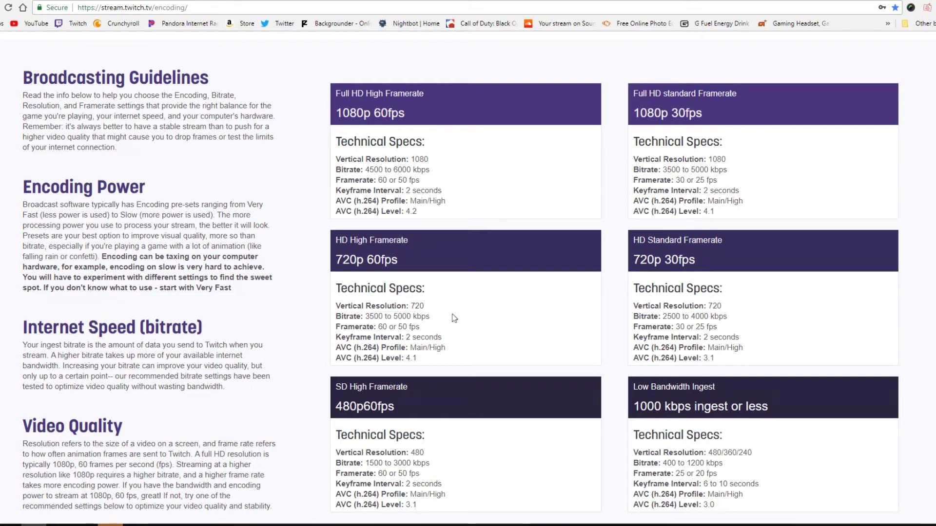
drag(704, 266, 619, 267)
click(694, 263)
drag(694, 265, 634, 263)
click(634, 263)
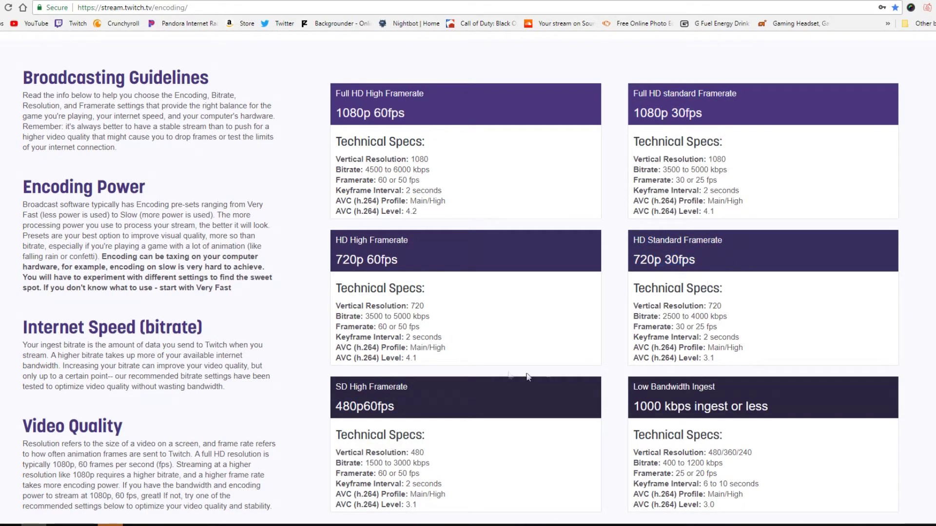
Compare the 480p60fps option with the technical specs listed for 720p 60fps and 720p 30fps.
drag(409, 404, 334, 406)
click(399, 406)
drag(399, 407, 325, 410)
click(405, 407)
drag(428, 367, 335, 344)
click(432, 361)
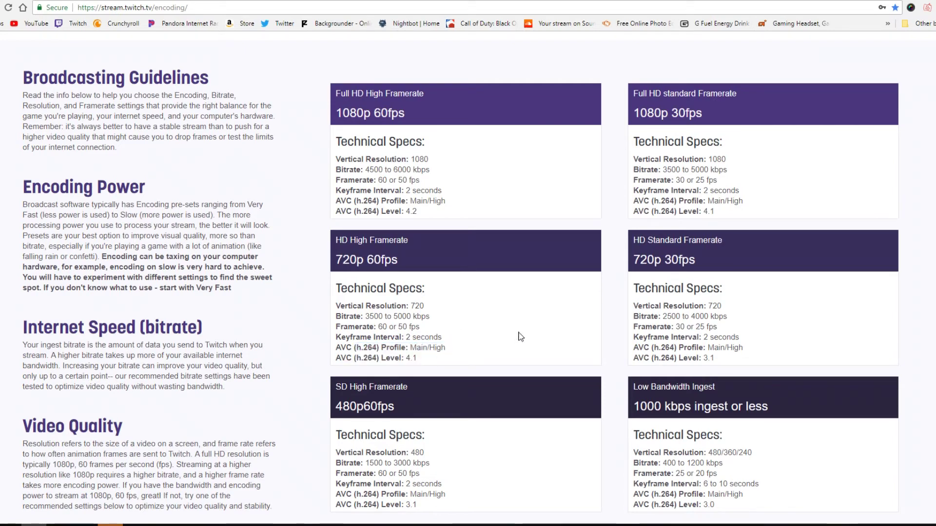
drag(728, 363, 656, 306)
click(715, 373)
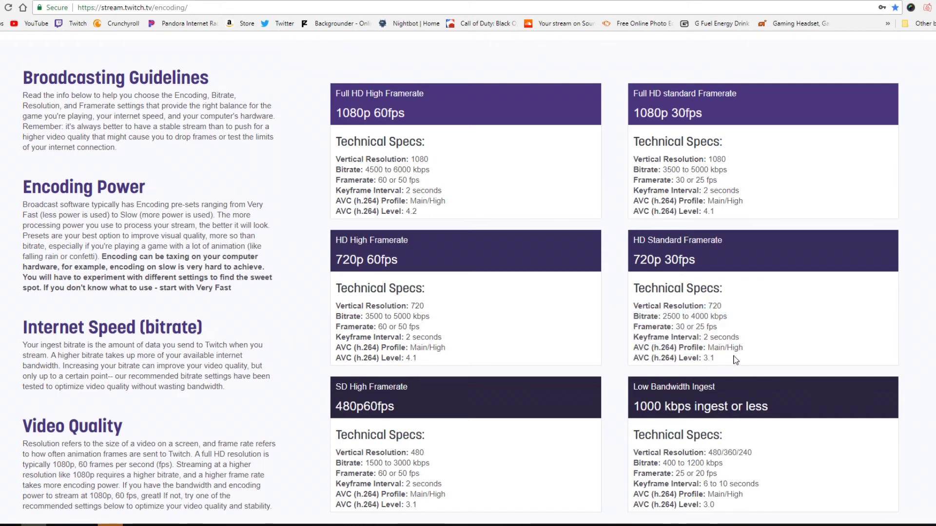